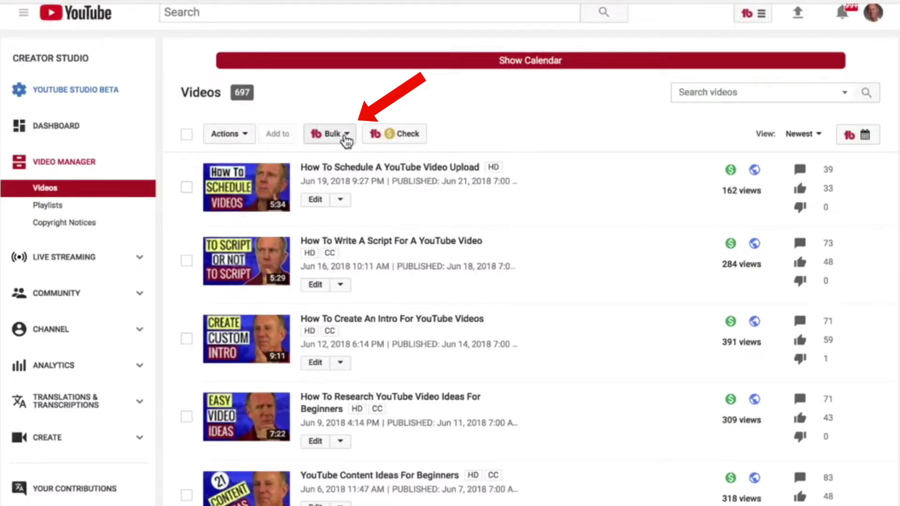
# Step: Open TubeBuddy's bulk tools above the Video Manager's list of 697 videos
pyautogui.click(345, 136)
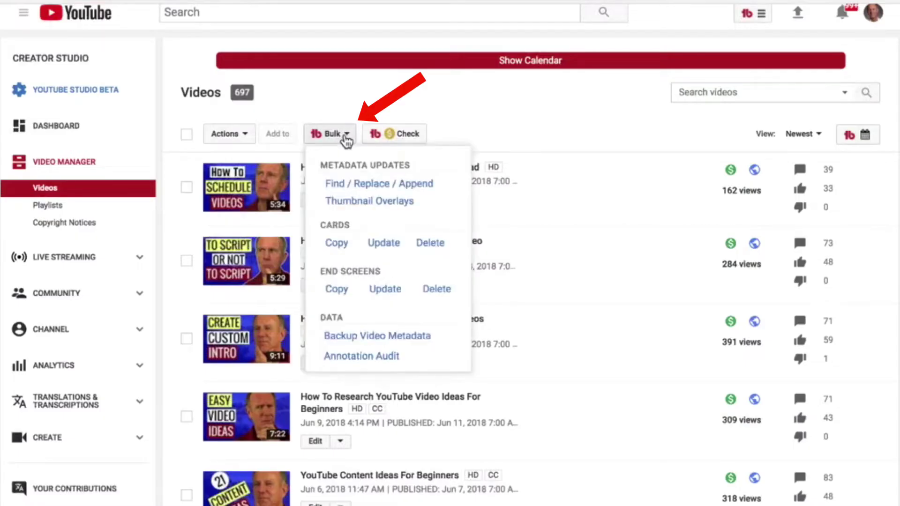
# Step: In Find / Replace / Append, paste the tubevideobootcamp group link as the replacement for the old Facebook link, then continue
pyautogui.click(356, 186)
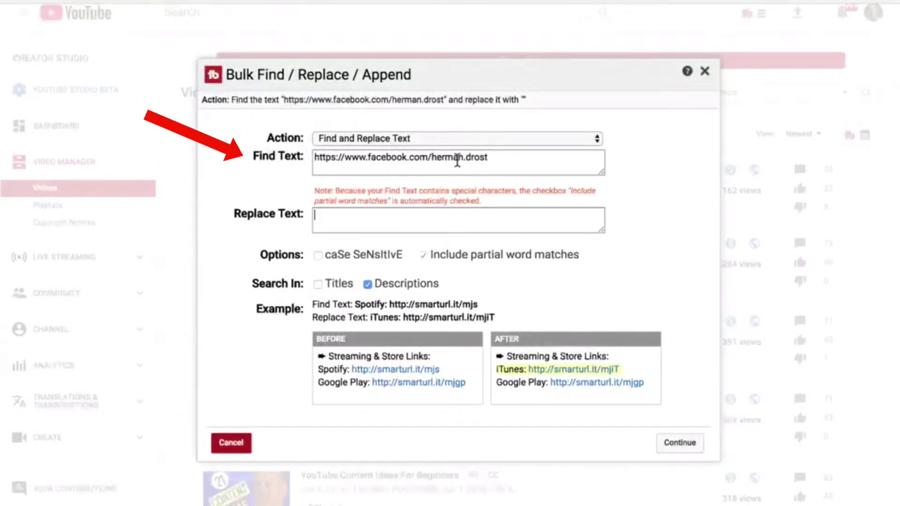
pyautogui.click(346, 217)
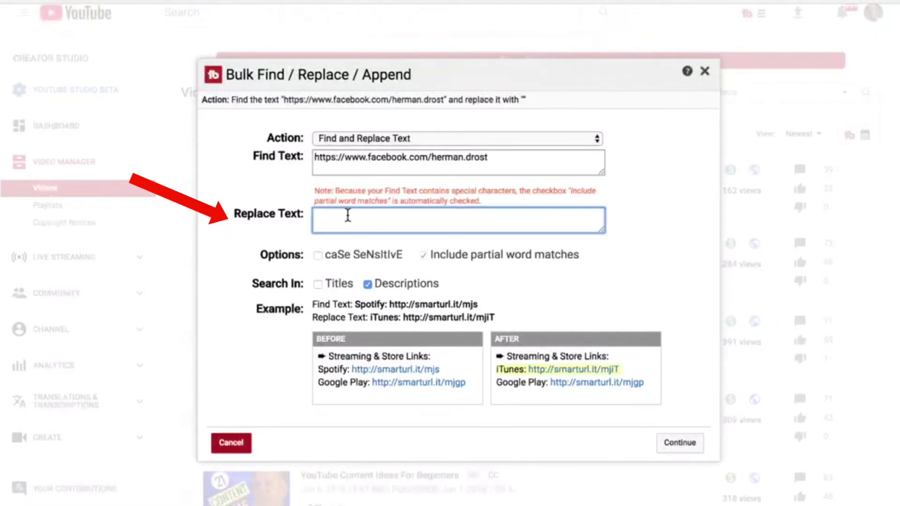
pyautogui.write('https://www.facebook.com/groups/tubevideobootcamp/')
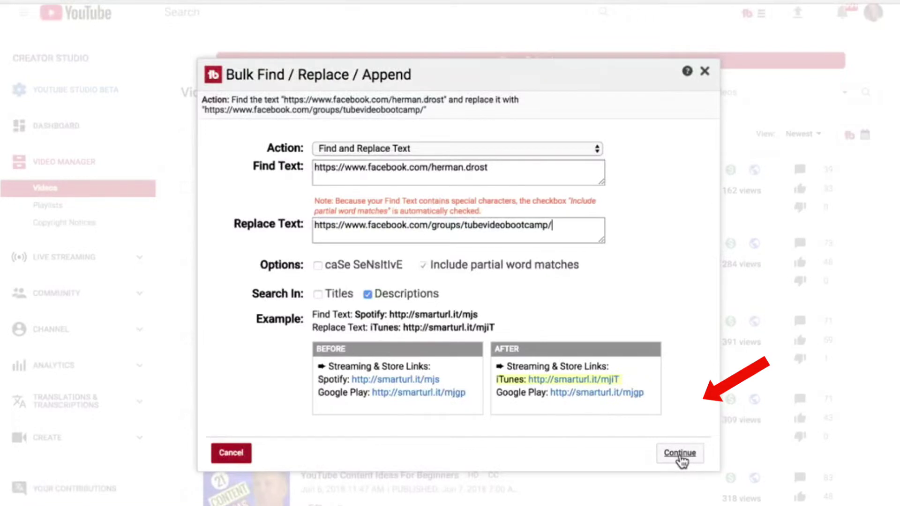
pyautogui.click(679, 453)
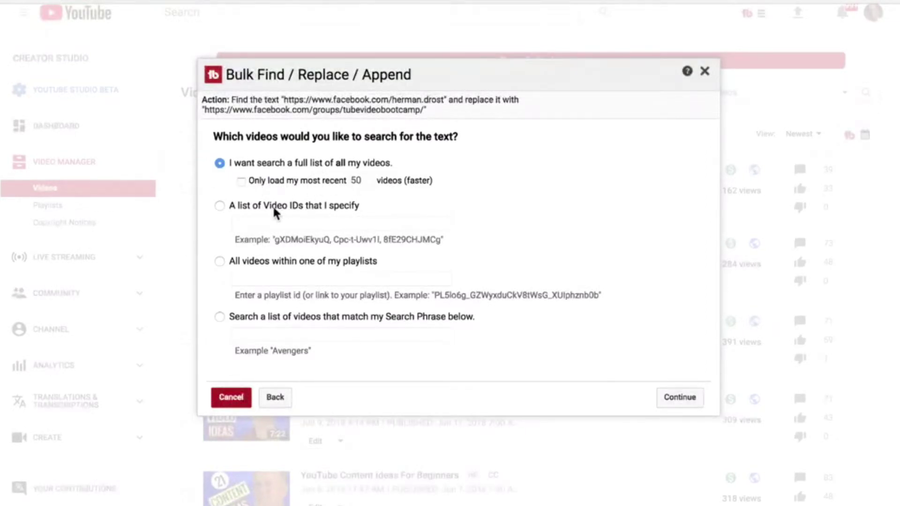
# Step: Compare the video-scope options, then choose to search the full list of all videos and load them
pyautogui.click(220, 206)
pyautogui.click(329, 264)
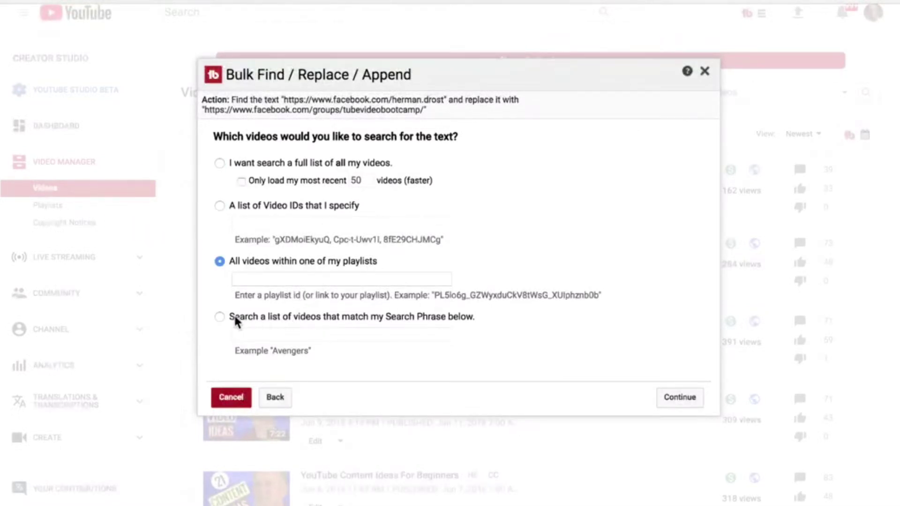
pyautogui.click(219, 318)
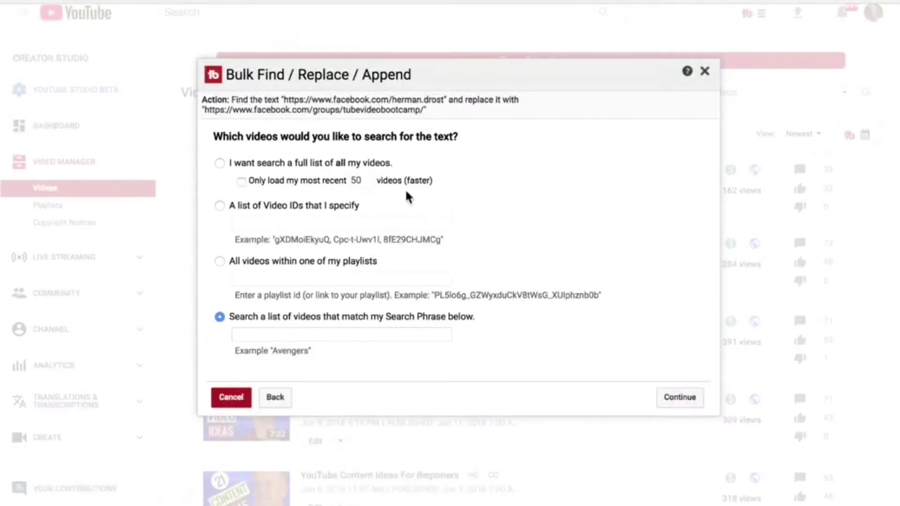
pyautogui.click(219, 163)
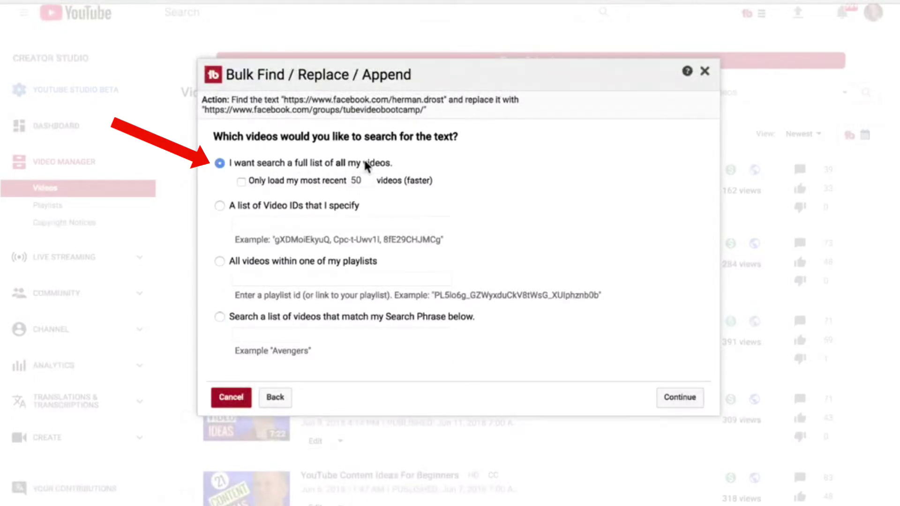
pyautogui.click(679, 398)
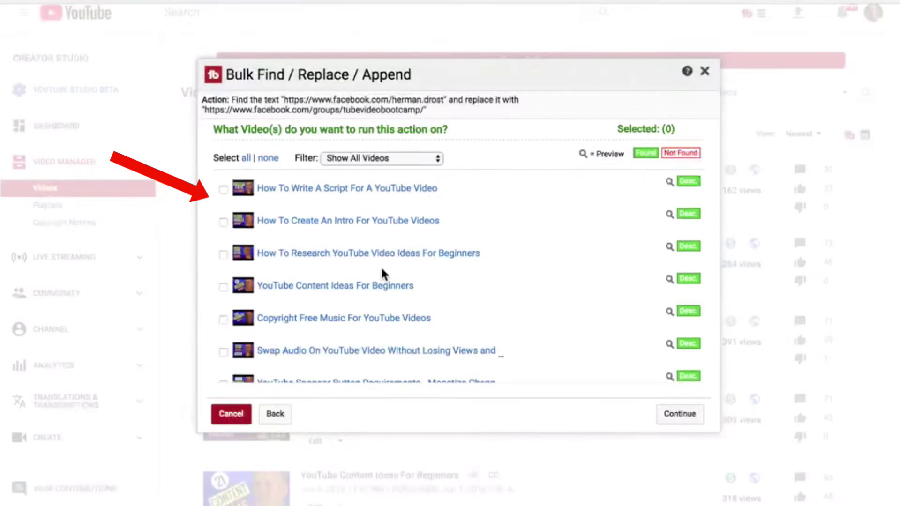
# Step: Scroll the 210 matching videos and toggle Select all, then select none
pyautogui.scroll(-10, 382, 269)
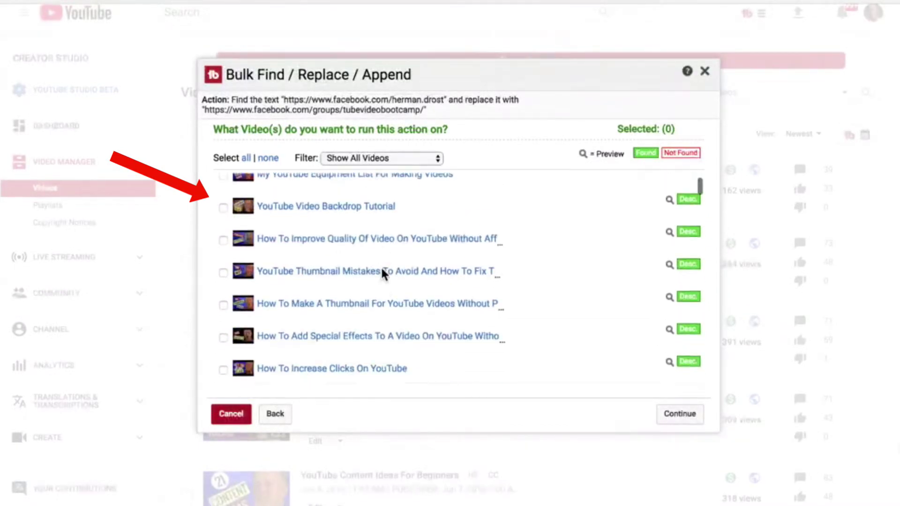
pyautogui.scroll(-6, 382, 269)
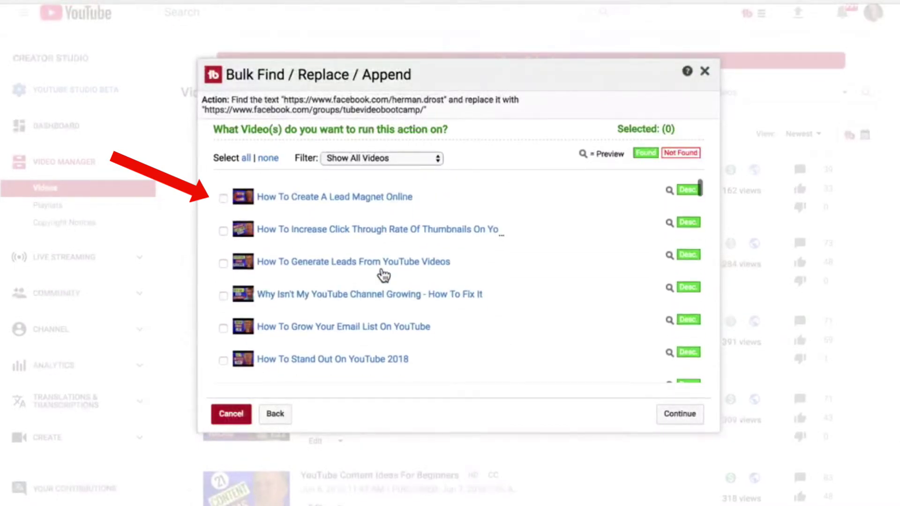
pyautogui.scroll(16, 382, 272)
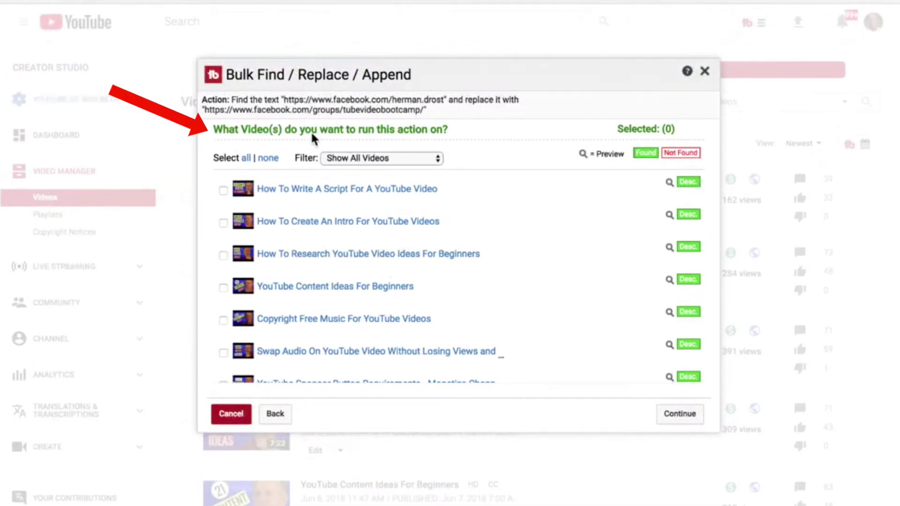
pyautogui.click(246, 159)
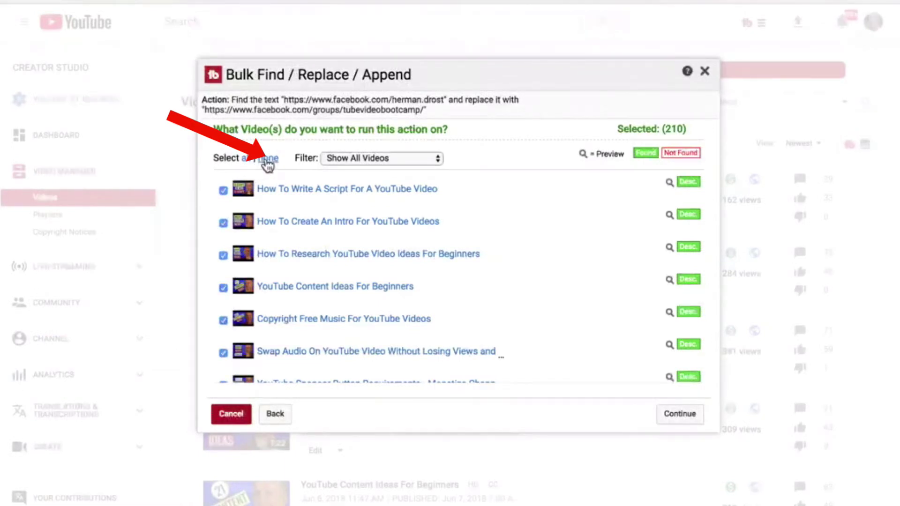
pyautogui.click(267, 159)
# Step: Check the visibility Filter choices, keeping Show All Videos
pyautogui.scroll(-2, 302, 228)
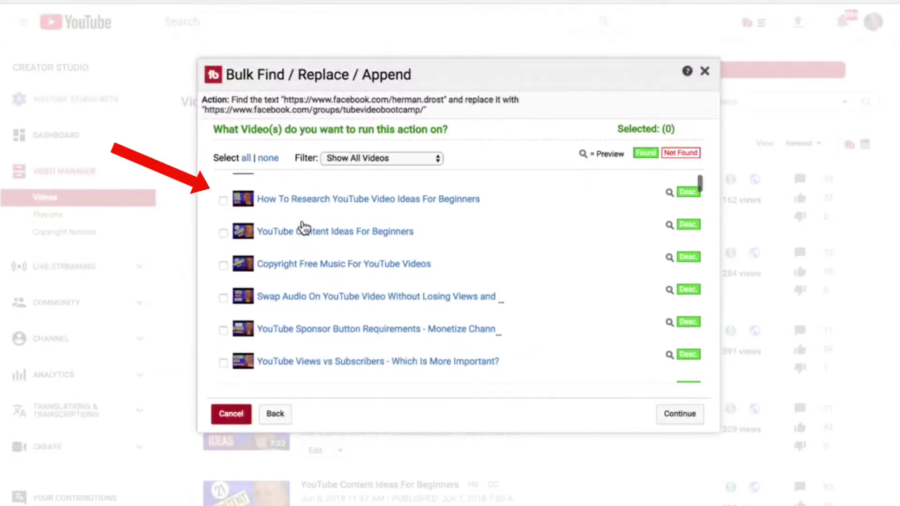
pyautogui.scroll(-5, 304, 230)
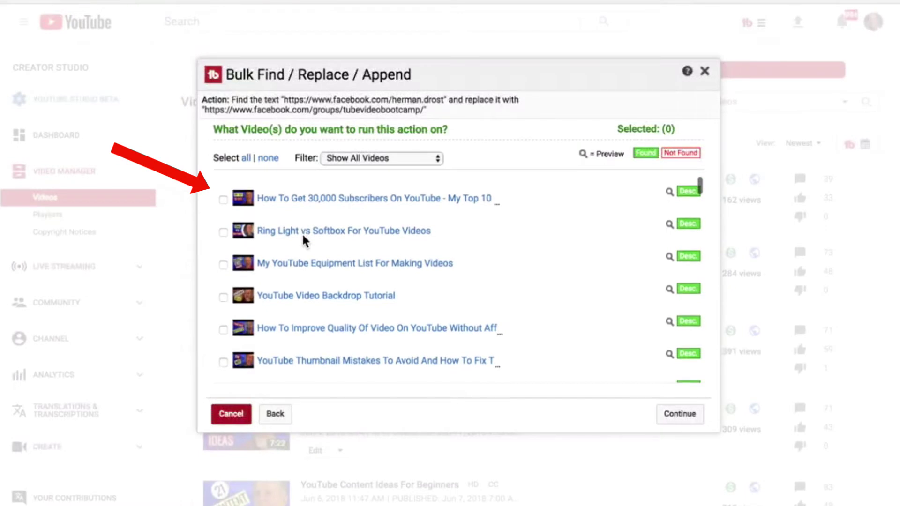
pyautogui.scroll(1, 302, 232)
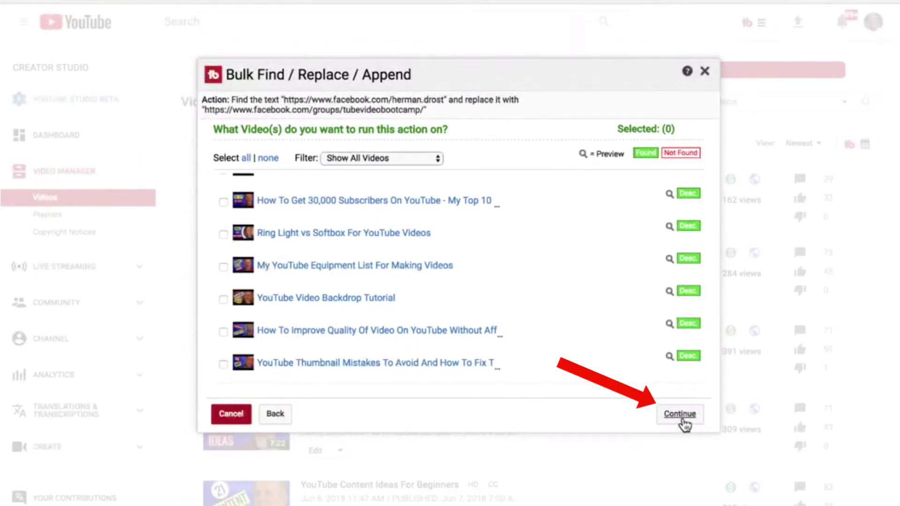
pyautogui.click(438, 159)
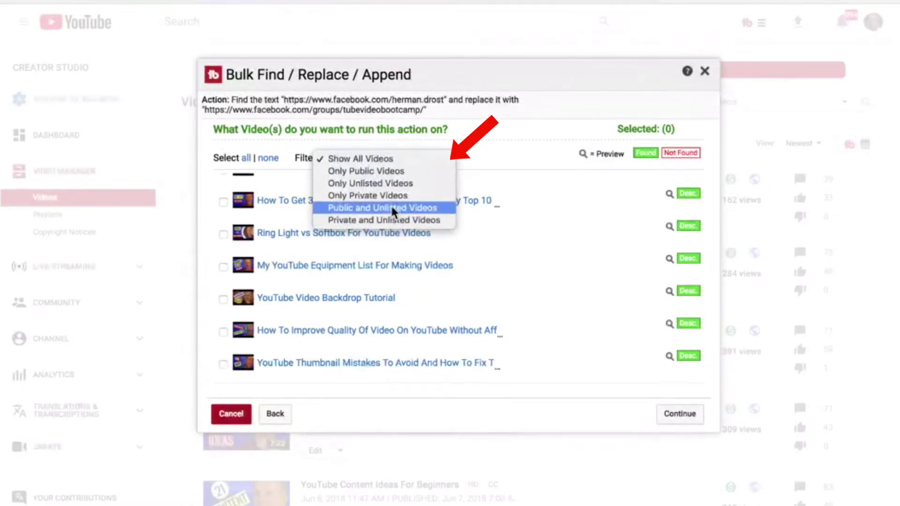
pyautogui.press('Escape')
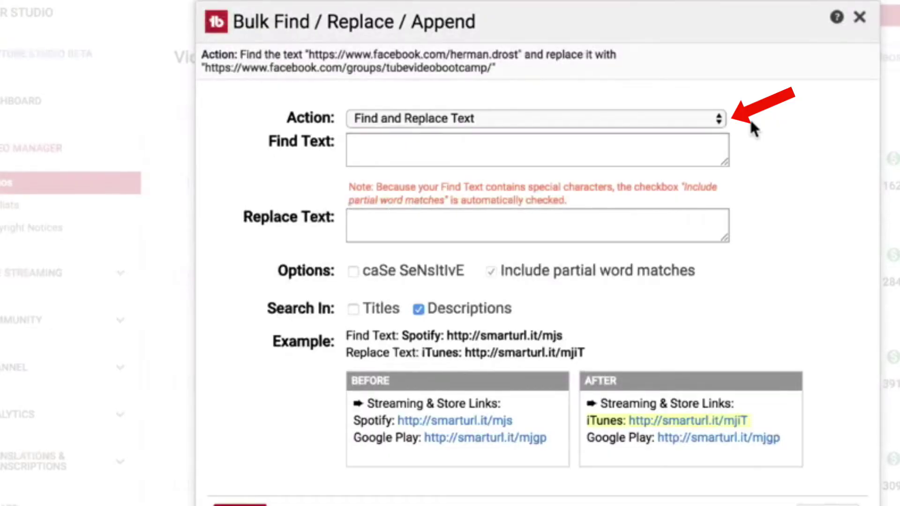
# Step: Try the Insert After and Insert Before actions, then settle on Remove/Delete Text
pyautogui.click(715, 120)
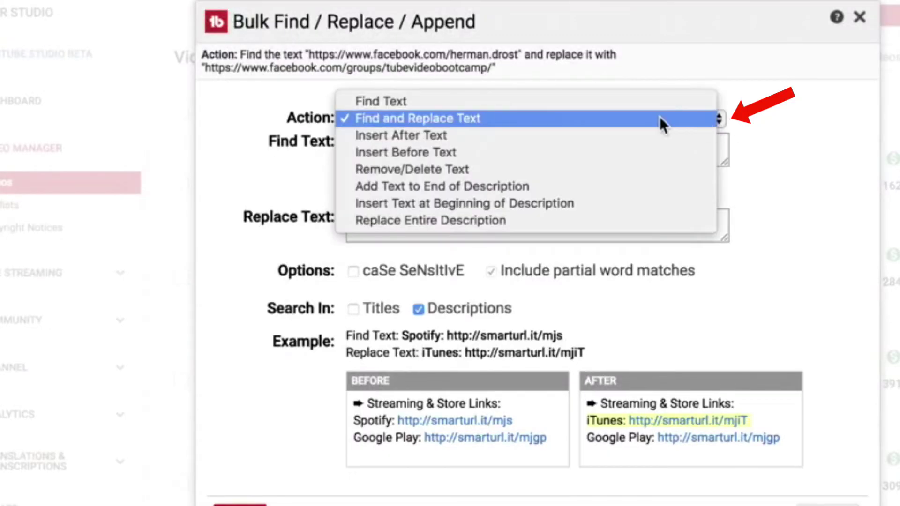
pyautogui.click(381, 134)
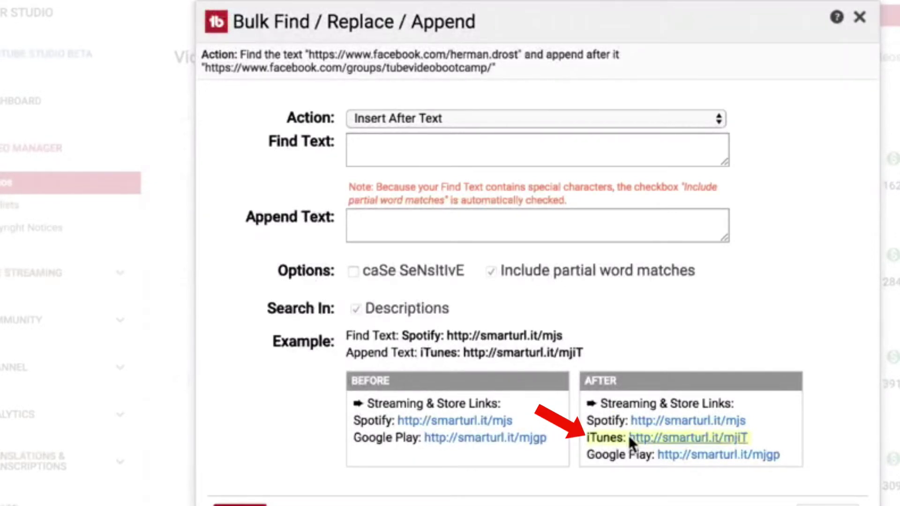
pyautogui.click(717, 118)
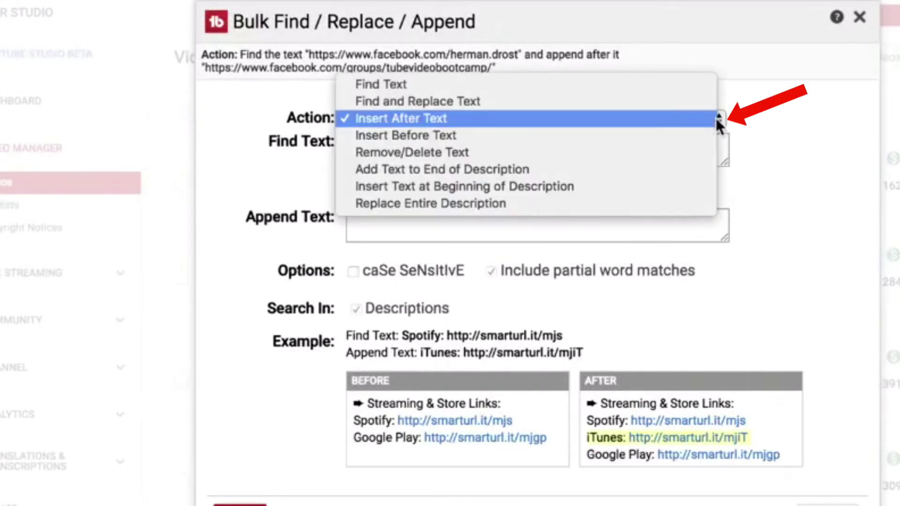
pyautogui.click(392, 134)
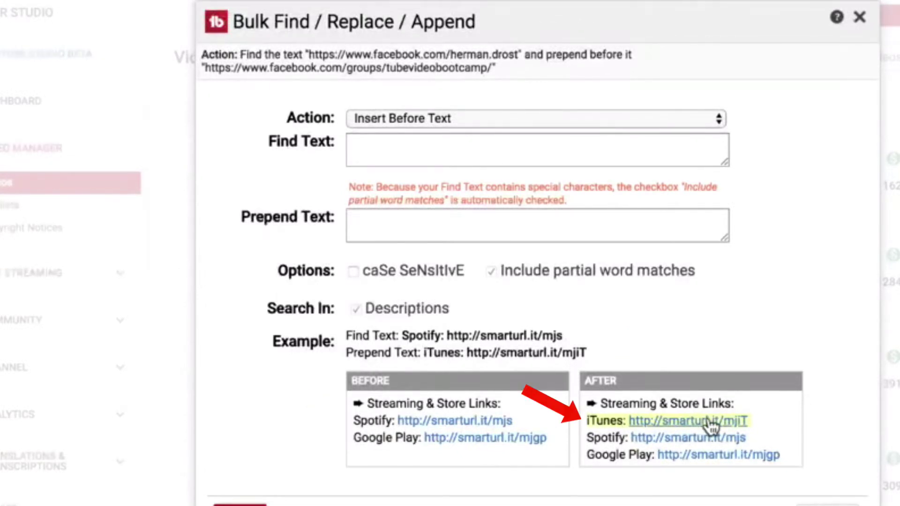
pyautogui.click(718, 119)
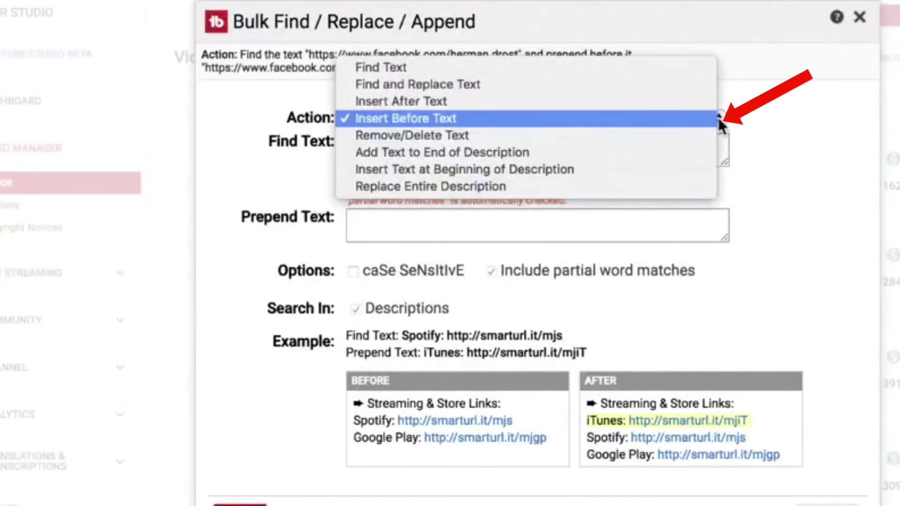
pyautogui.click(429, 134)
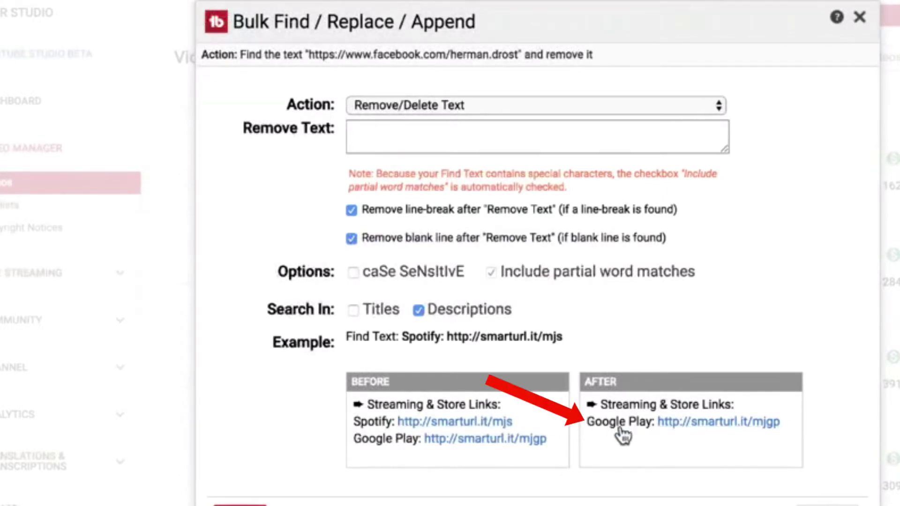
# Step: Try Add Text to End and Insert Text at Beginning, then choose Replace Entire Description
pyautogui.click(718, 106)
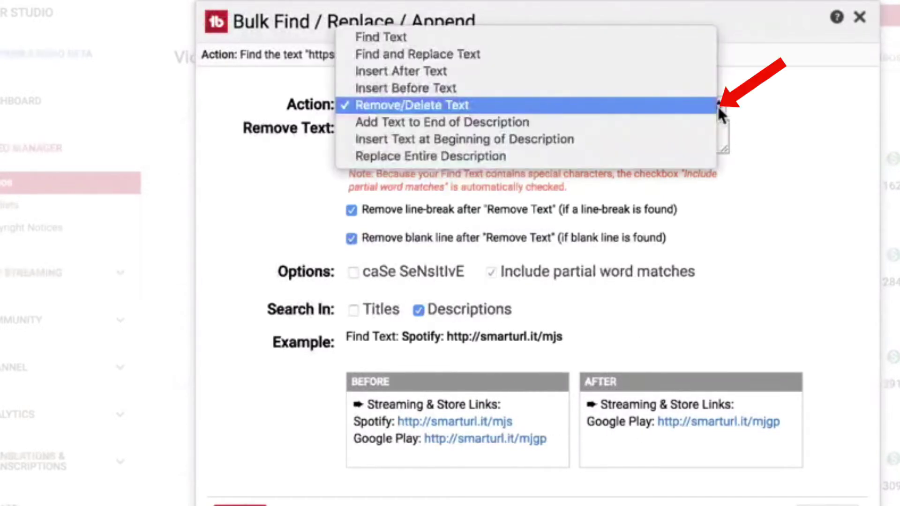
pyautogui.click(428, 123)
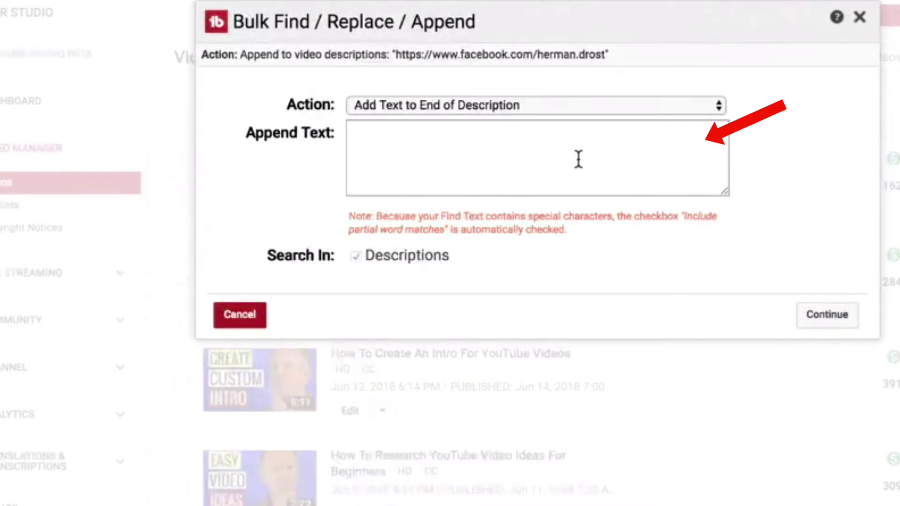
pyautogui.click(719, 107)
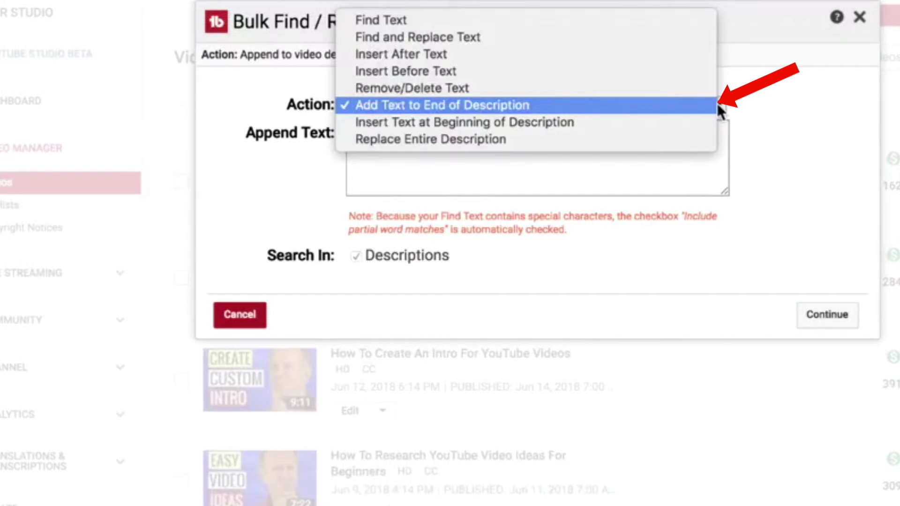
pyautogui.click(445, 122)
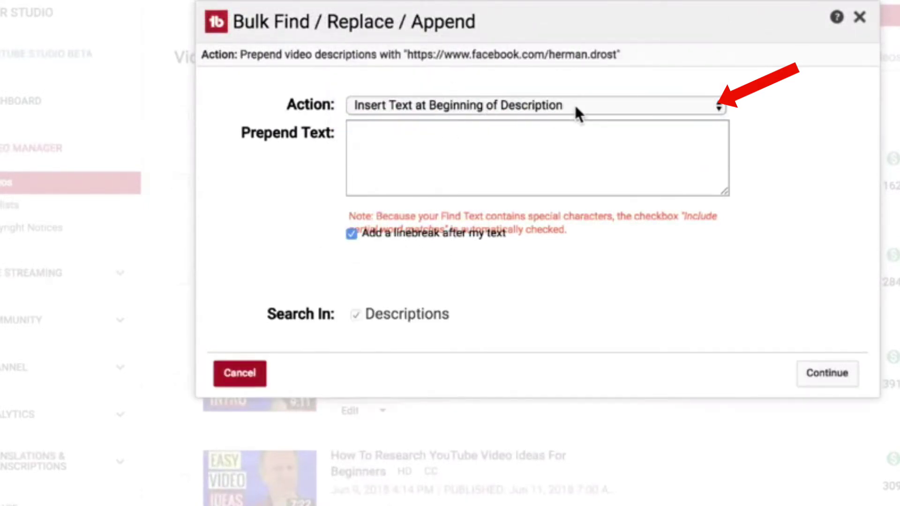
pyautogui.click(718, 104)
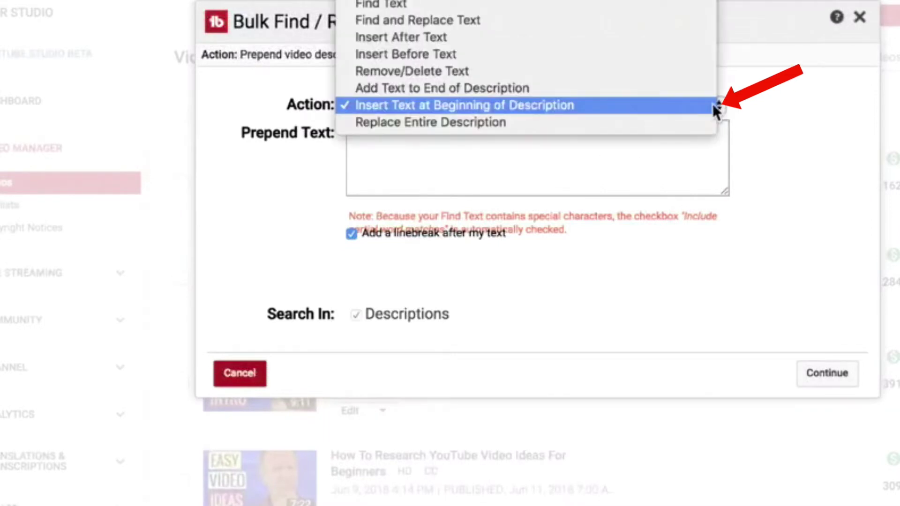
pyautogui.click(410, 124)
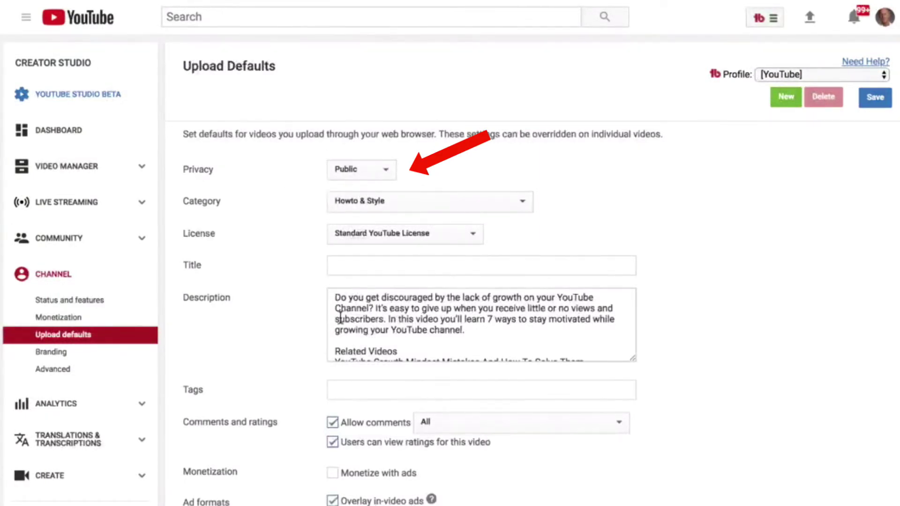
# Step: Scroll Upload Defaults down to the comments, language and ad-format settings
pyautogui.scroll(-5, 340, 319)
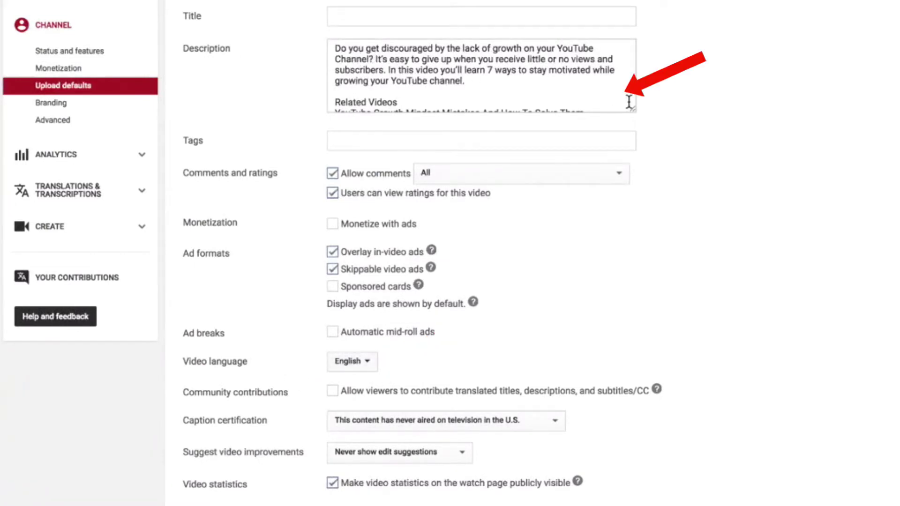
# Step: Drag the Description box taller to show every related-video link, then click into the text
pyautogui.moveTo(633, 112); pyautogui.dragTo(631, 230)
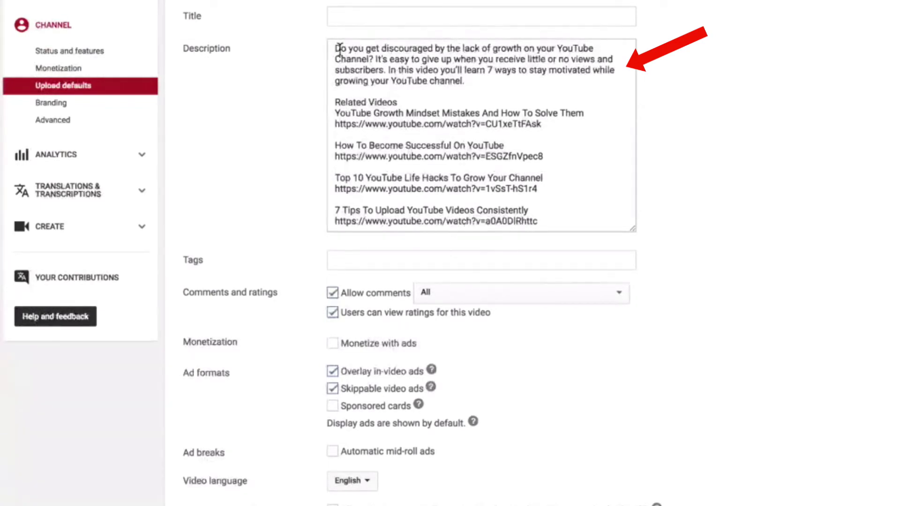
pyautogui.moveTo(335, 48); pyautogui.dragTo(464, 80)
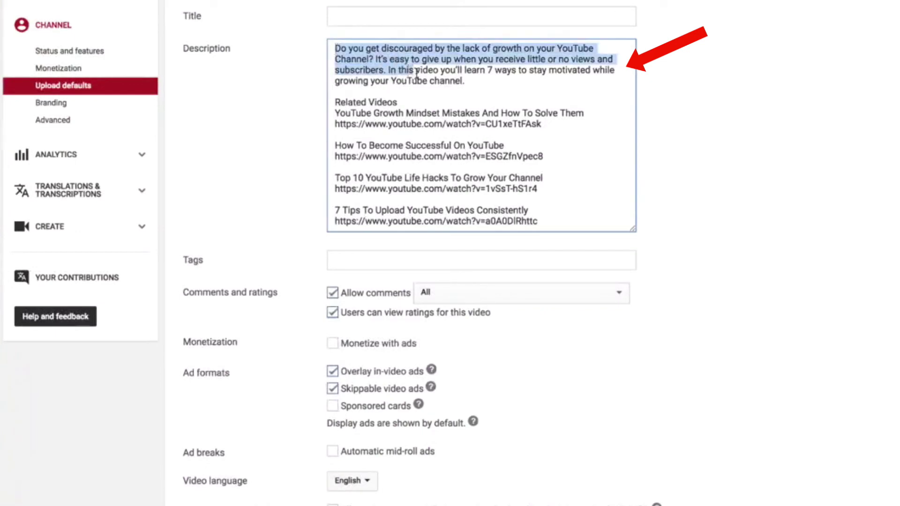
pyautogui.click(370, 59)
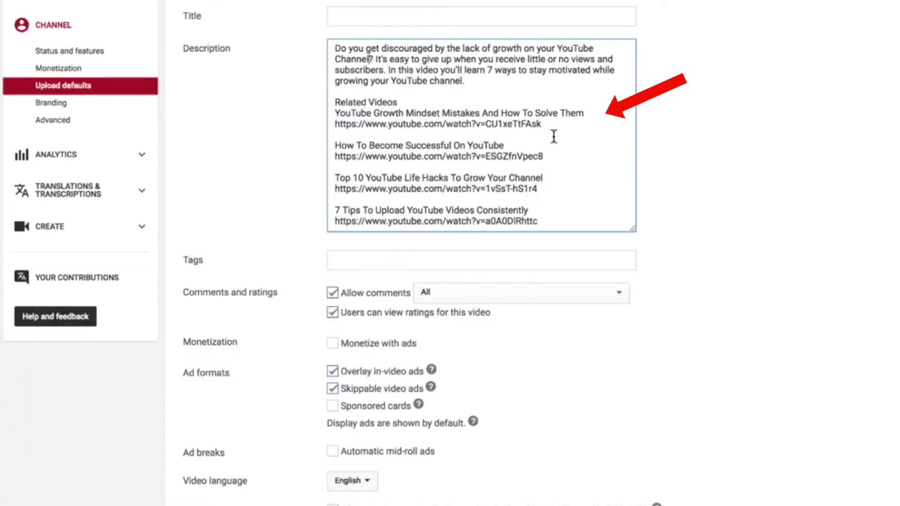
# Step: Scroll to the description's social media links, old Facebook profile link and affiliate disclaimer
pyautogui.scroll(-3, 515, 136)
pyautogui.scroll(1, 456, 131)
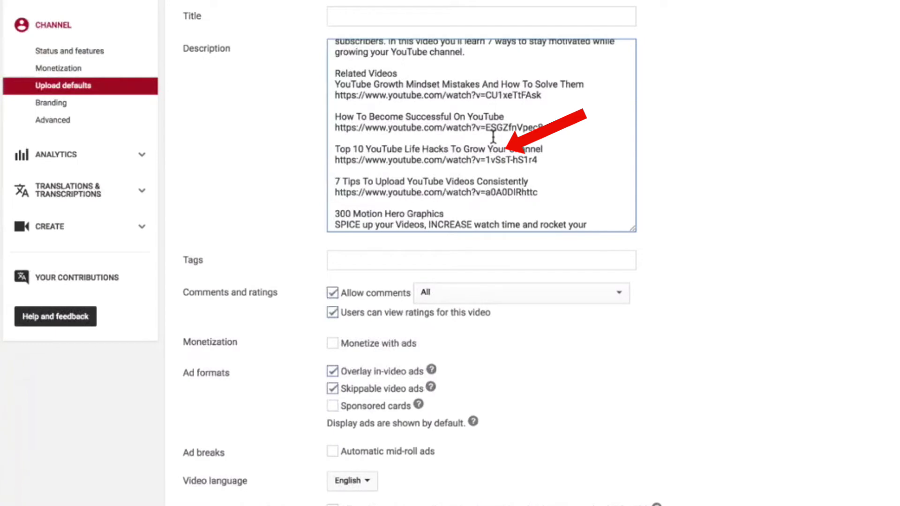
pyautogui.scroll(-3, 491, 139)
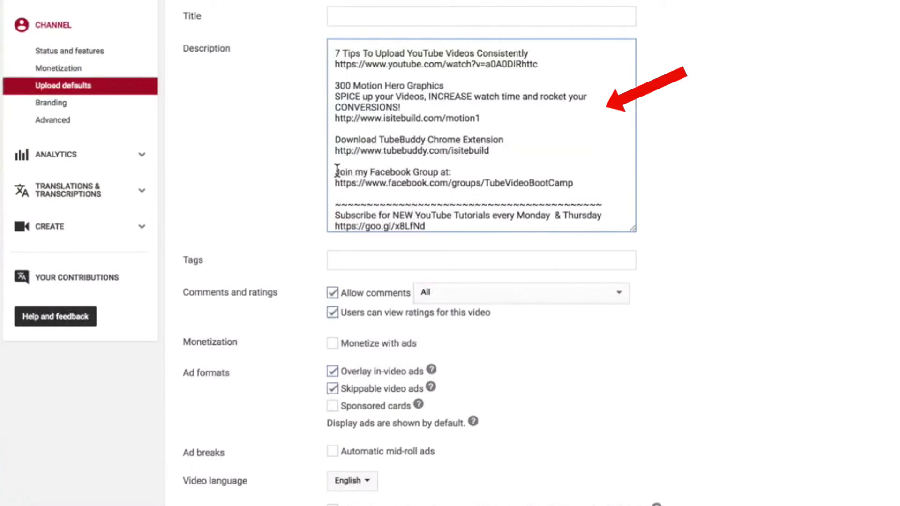
pyautogui.scroll(-3, 419, 167)
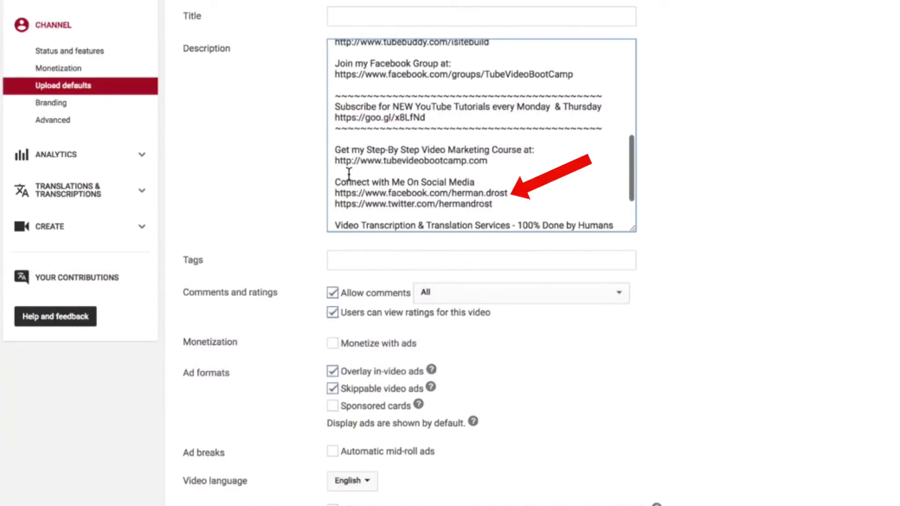
pyautogui.scroll(-2, 439, 177)
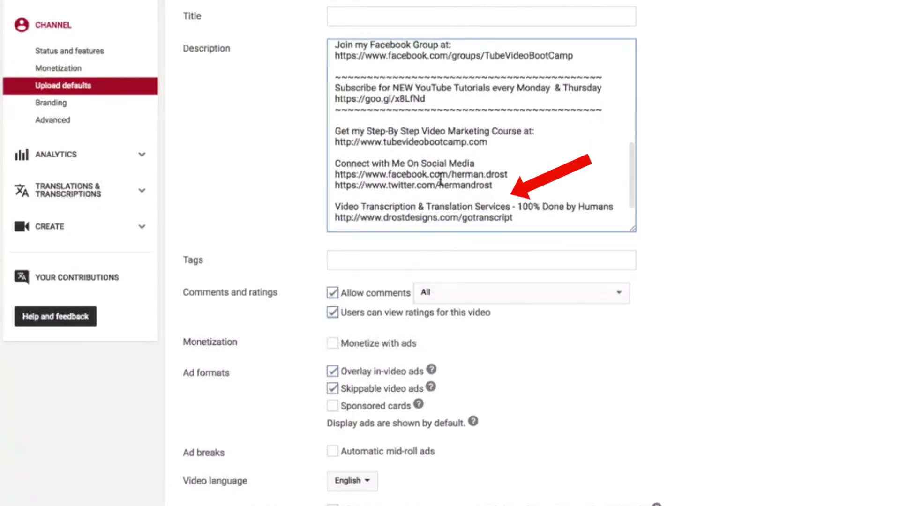
pyautogui.scroll(-2, 441, 178)
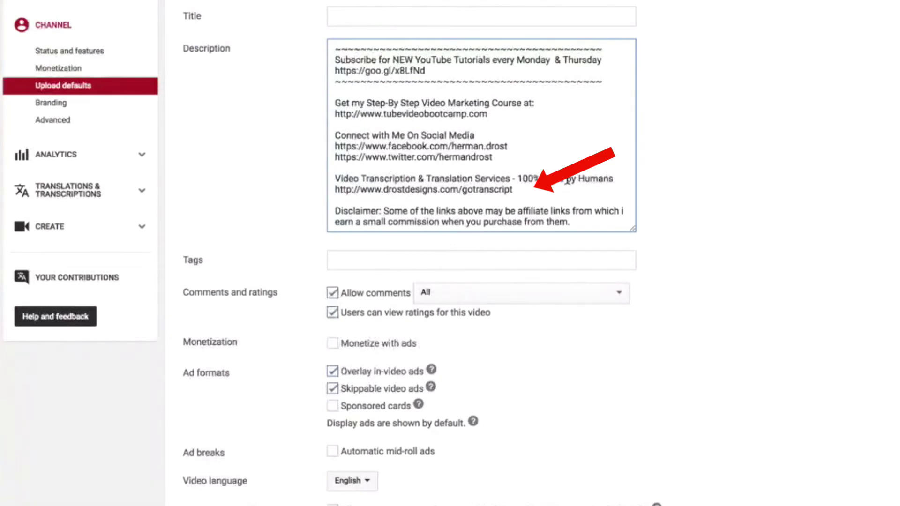